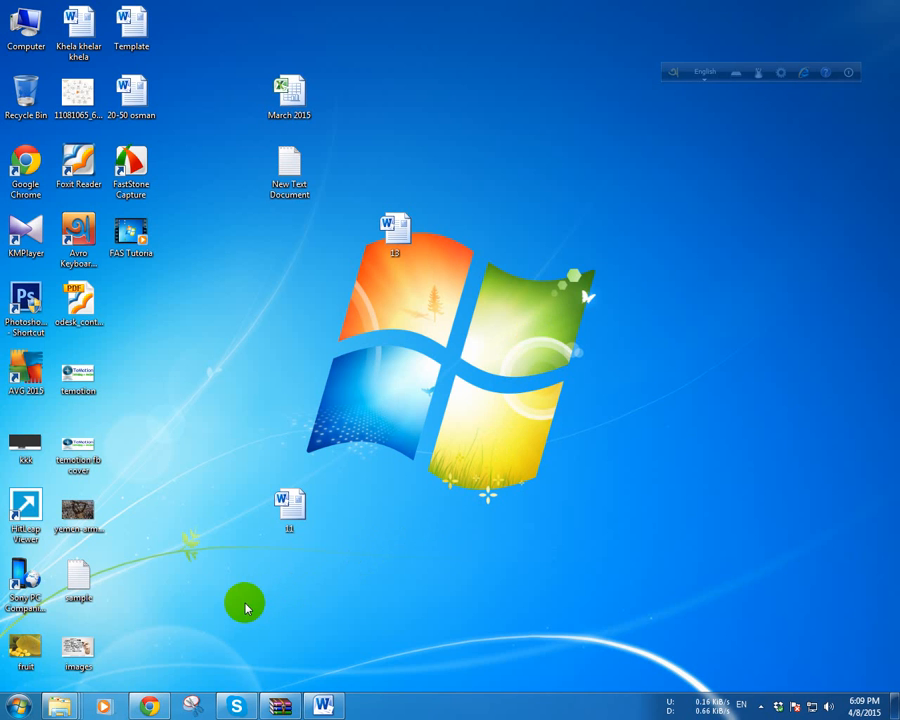
left_click(17, 705)
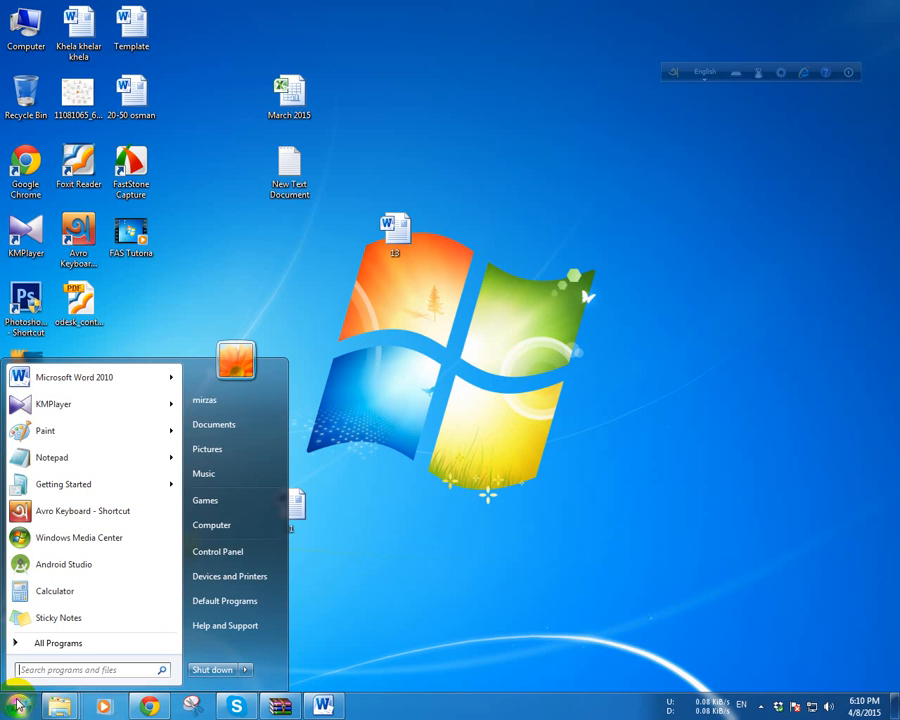
left_click(79, 648)
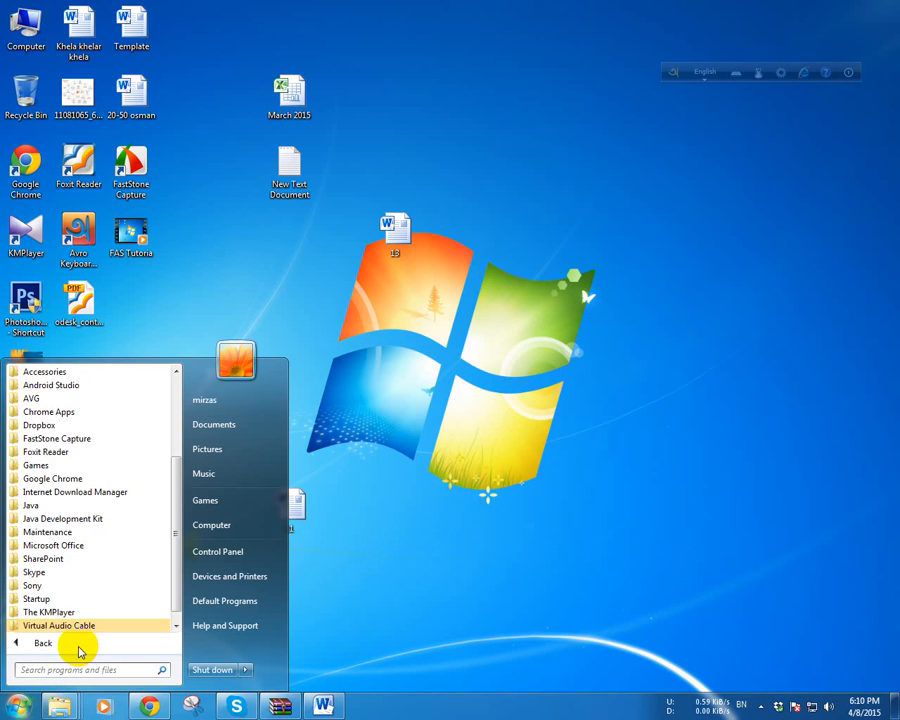
left_click(124, 372)
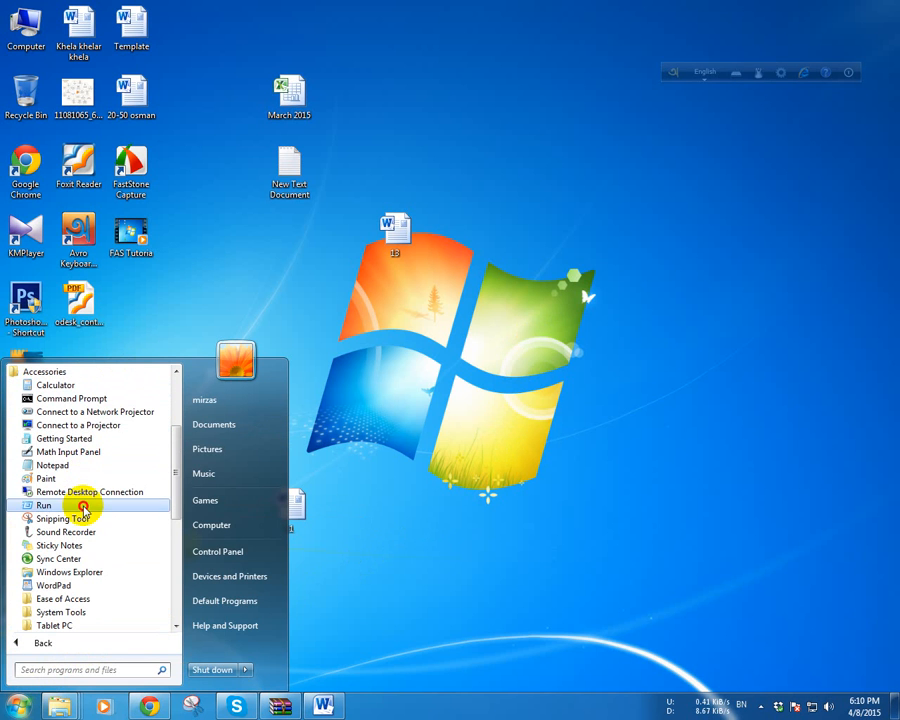
left_click(112, 505)
left_click(270, 548)
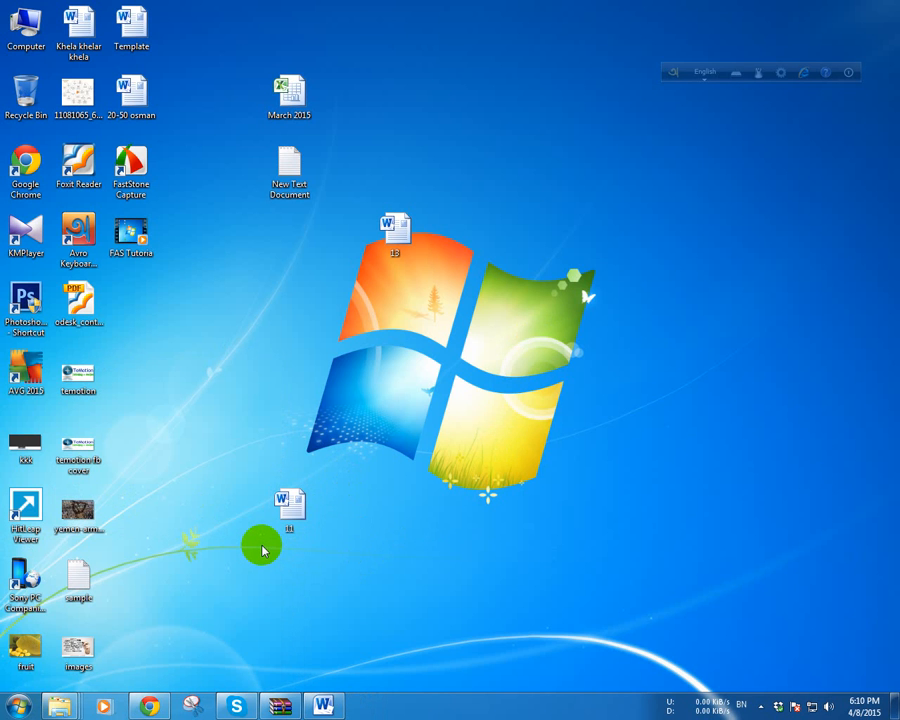
Run gpedit.msc to open the Local Group Policy Editor and move its window to the middle of the desktop.
key("super+r")
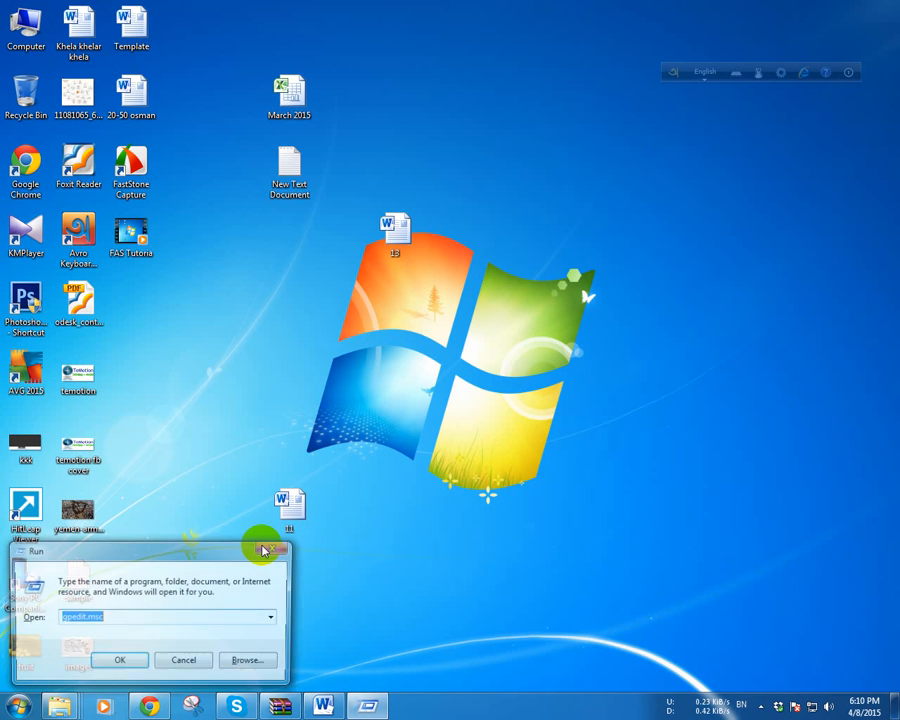
left_click(141, 617)
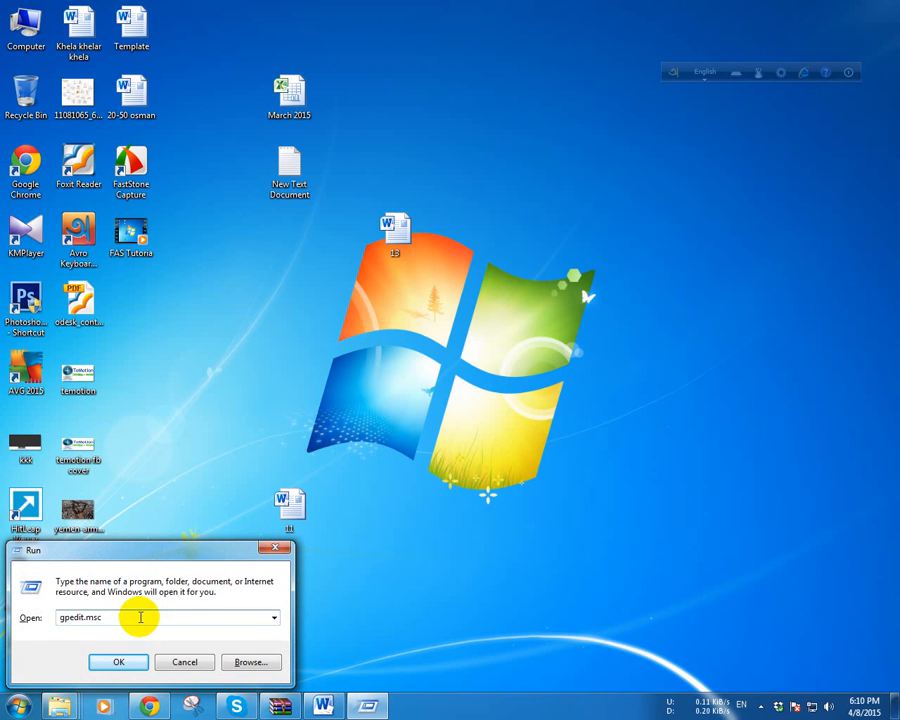
left_click_drag(118, 617, 36, 622)
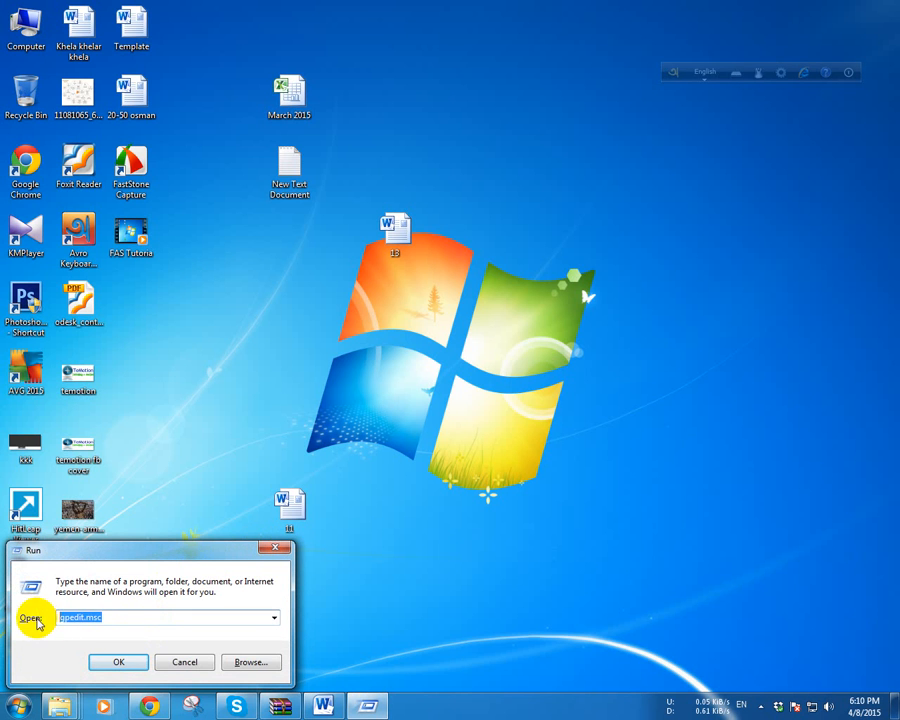
left_click(119, 664)
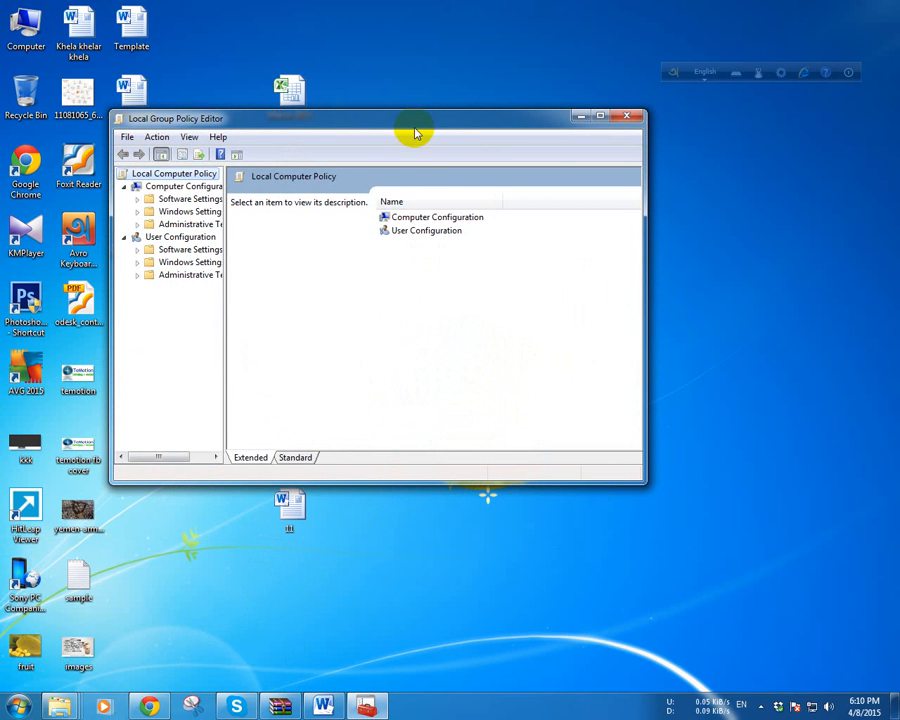
left_click_drag(417, 128, 521, 162)
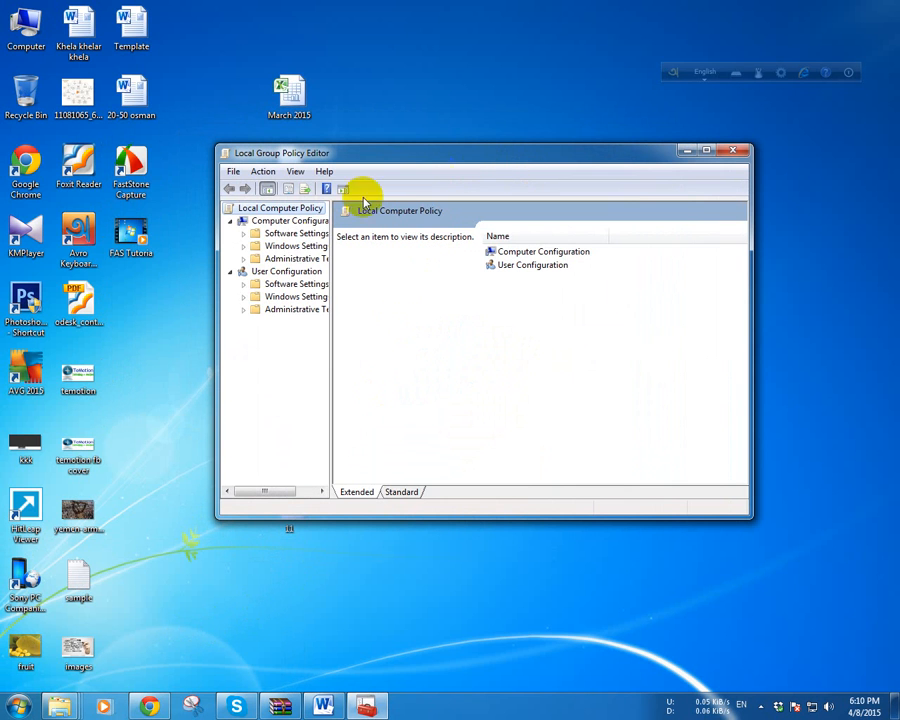
Show the AutoPlay Policies settings within Windows Components, in the Administrative Templates of Computer Configuration.
left_click(231, 221)
left_click(231, 233)
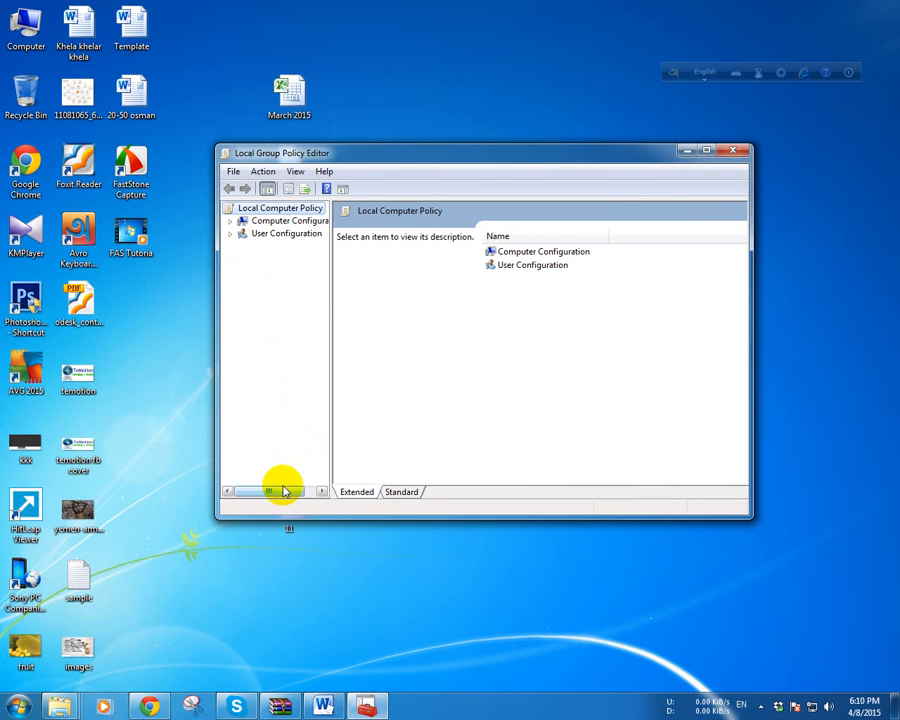
mouse_move(287, 490)
left_mouse_down()
mouse_move(297, 497)
mouse_move(282, 499)
left_mouse_up()
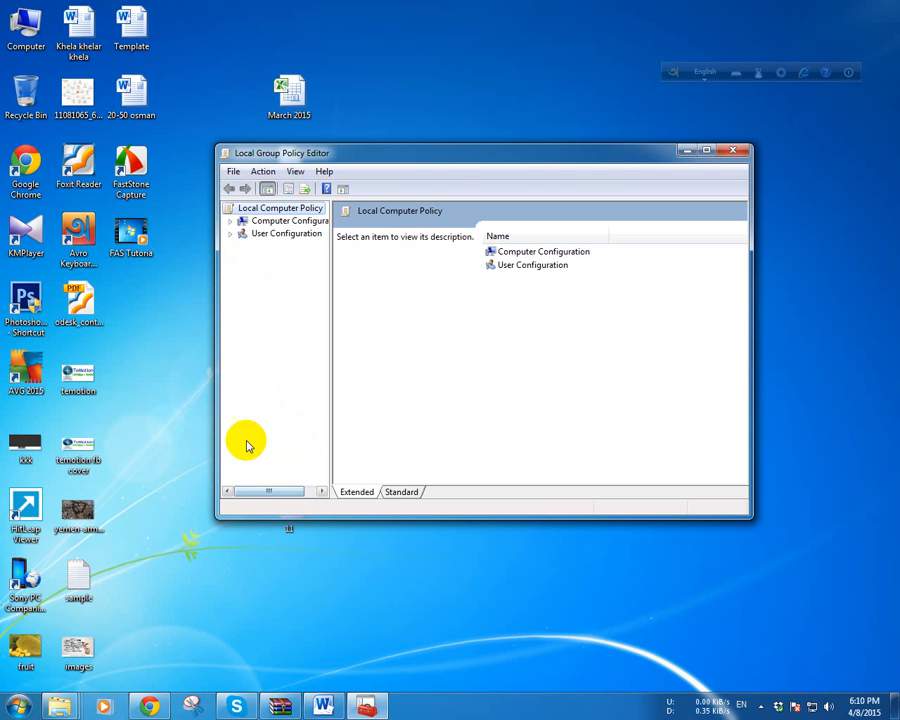
left_click(230, 220)
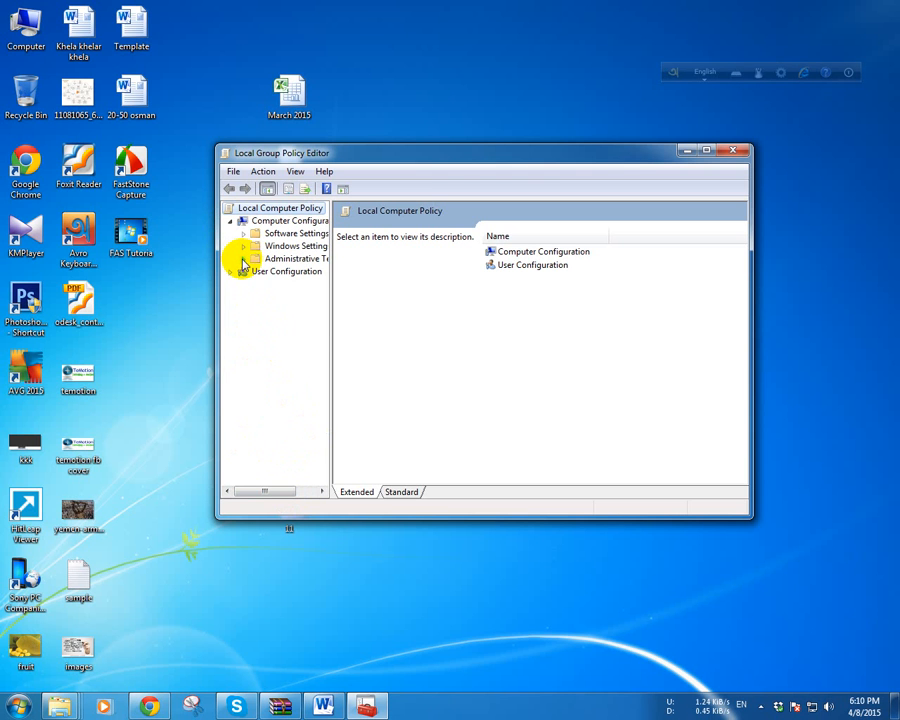
left_click(243, 260)
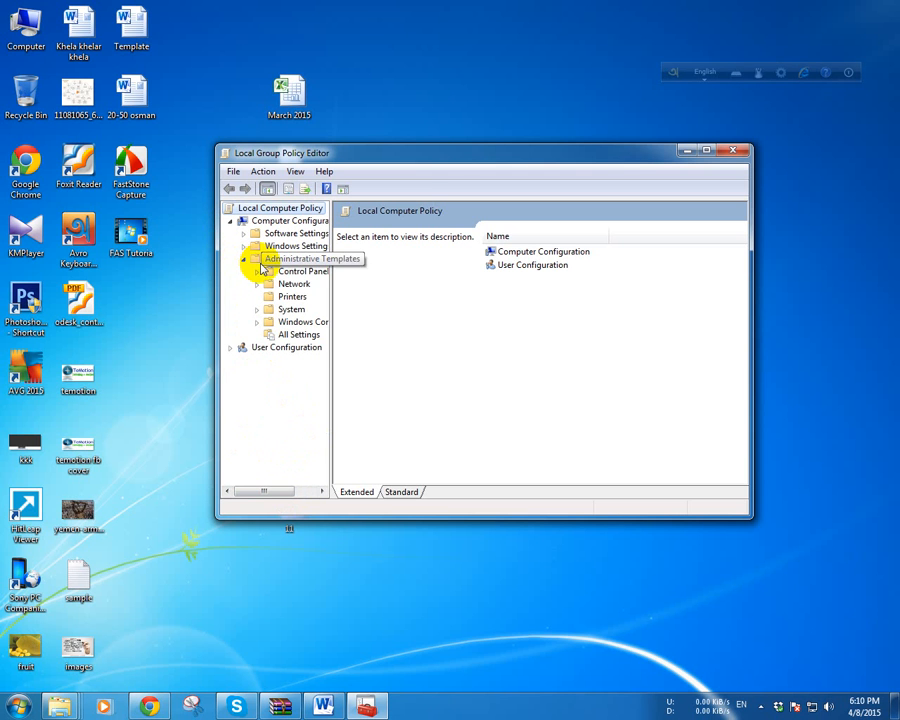
left_click(258, 322)
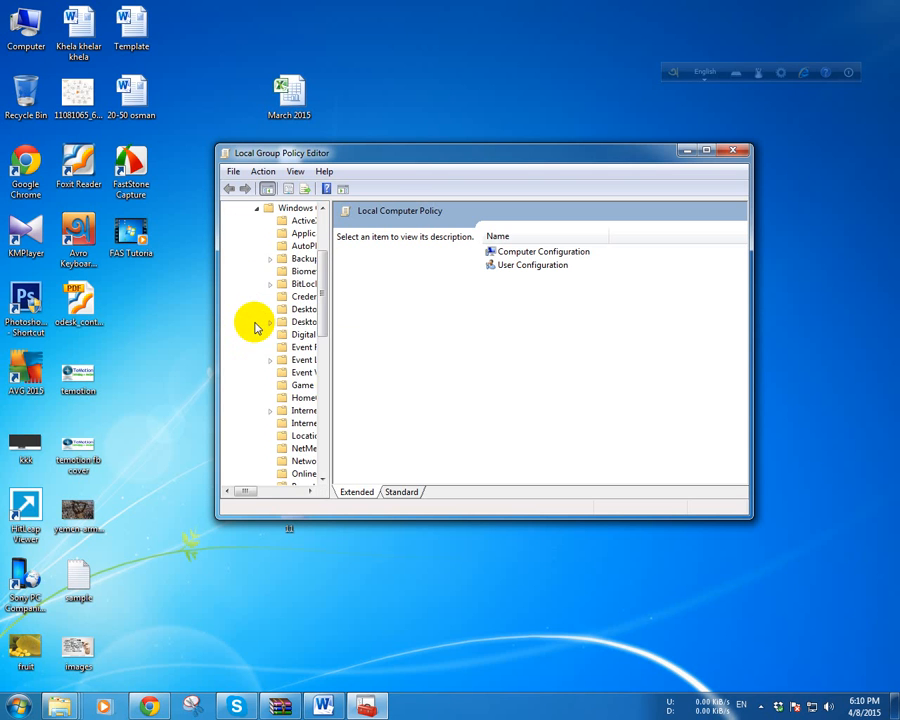
left_click_drag(249, 489, 261, 490)
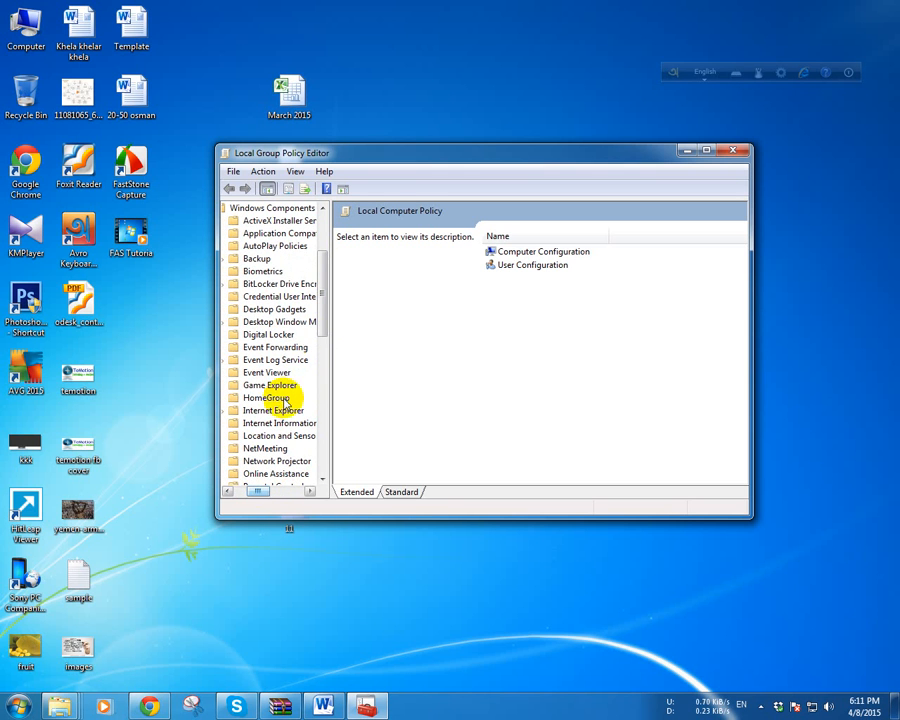
left_click(288, 247)
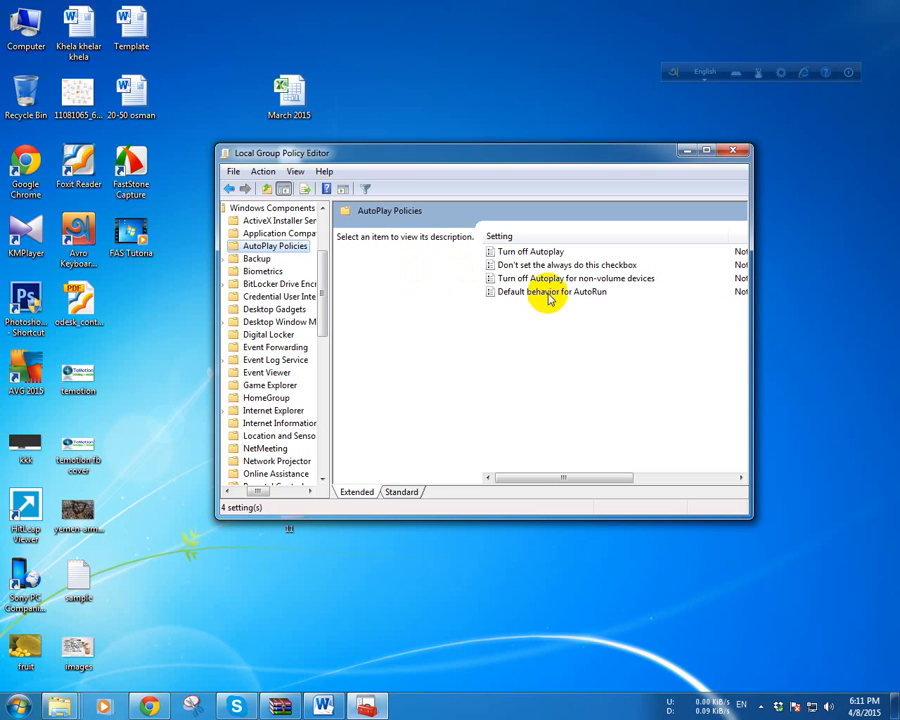
Enable the Turn off Autoplay policy for All drives, apply it, and close the policy editor.
double_click(512, 251)
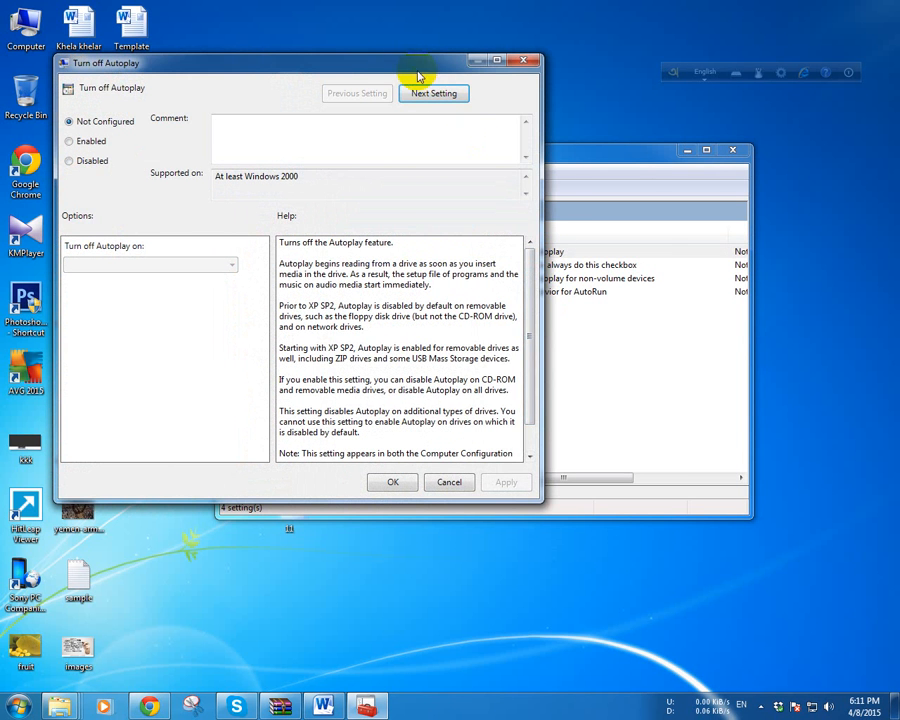
left_click_drag(404, 68, 628, 137)
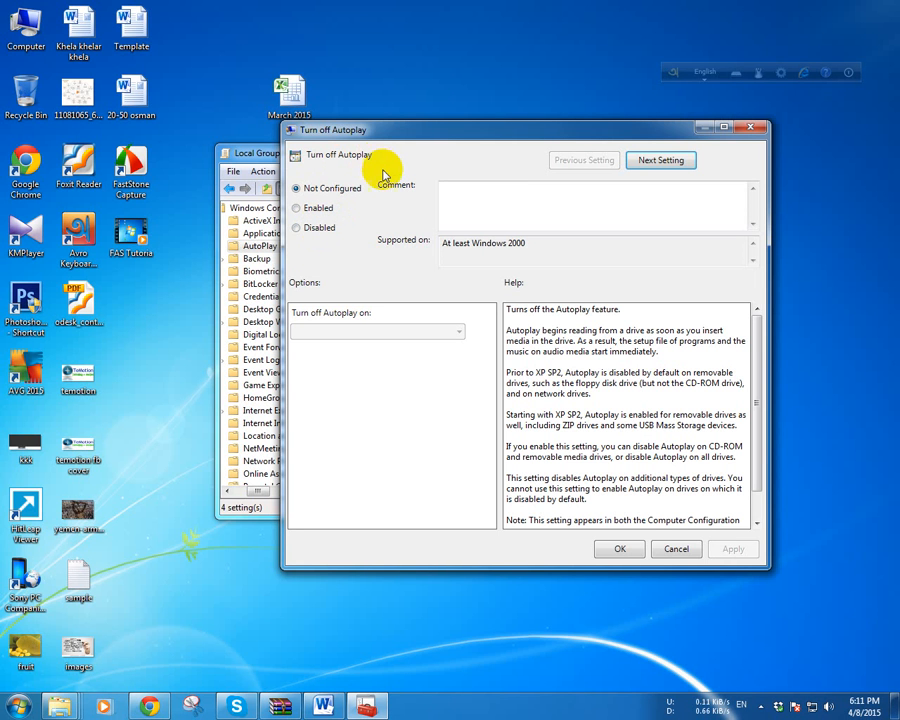
left_click(298, 209)
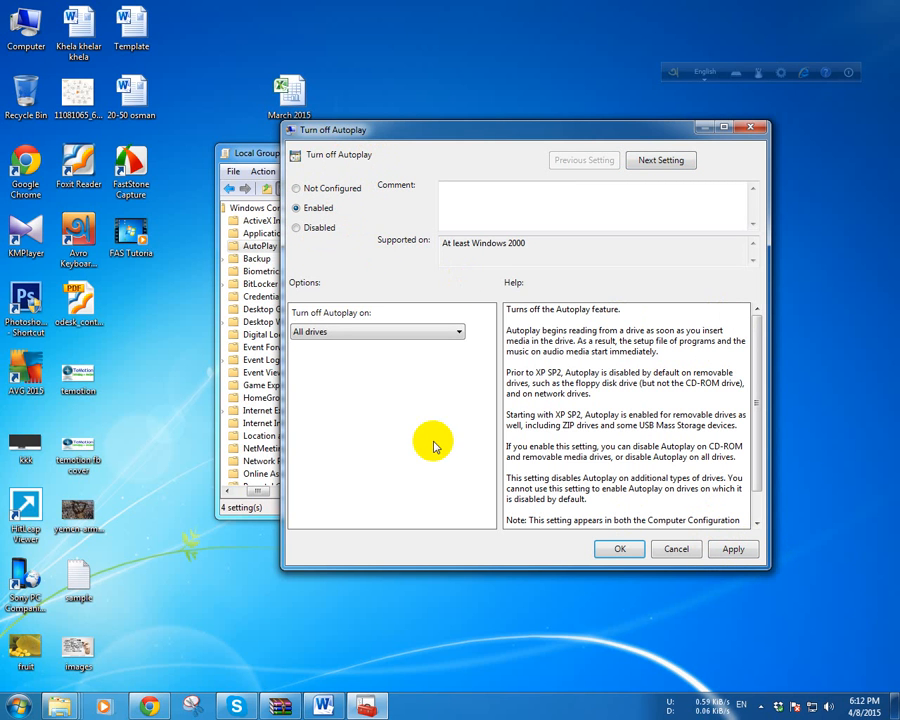
left_click(296, 189)
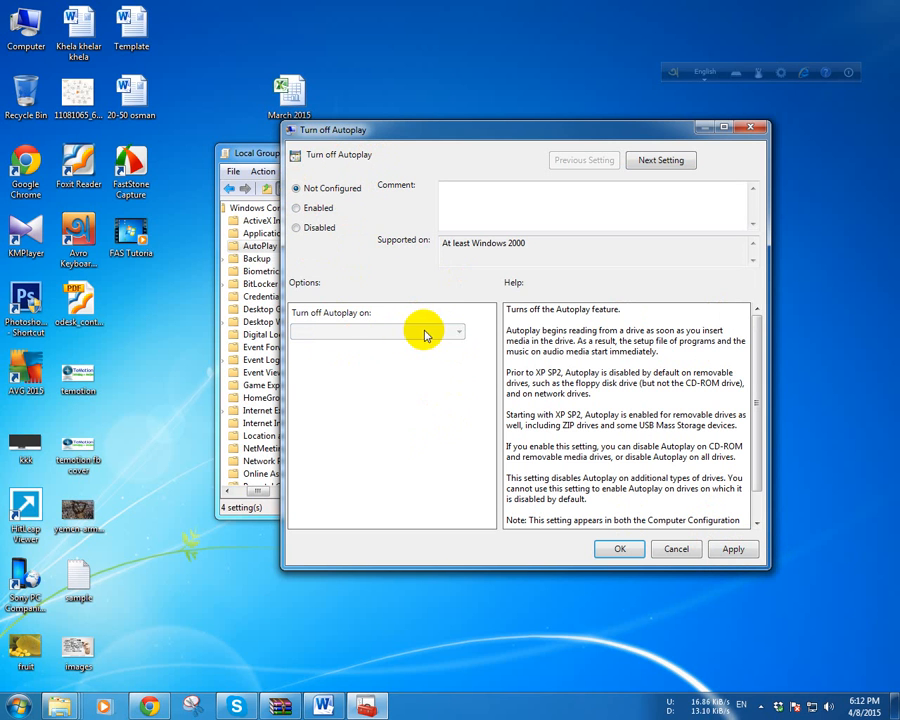
left_click(297, 209)
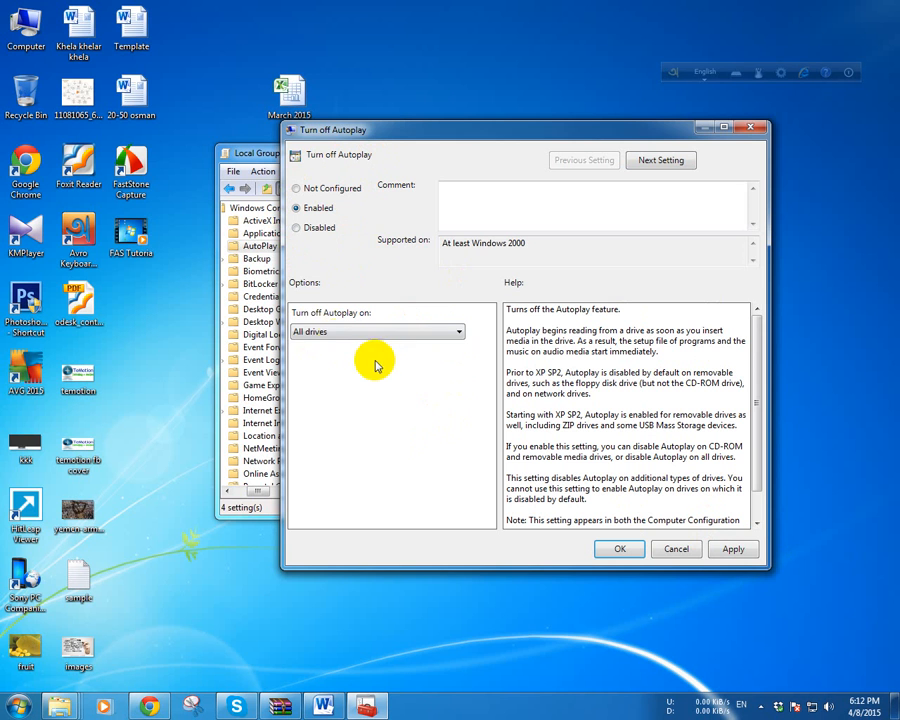
left_click(307, 336)
left_click(436, 336)
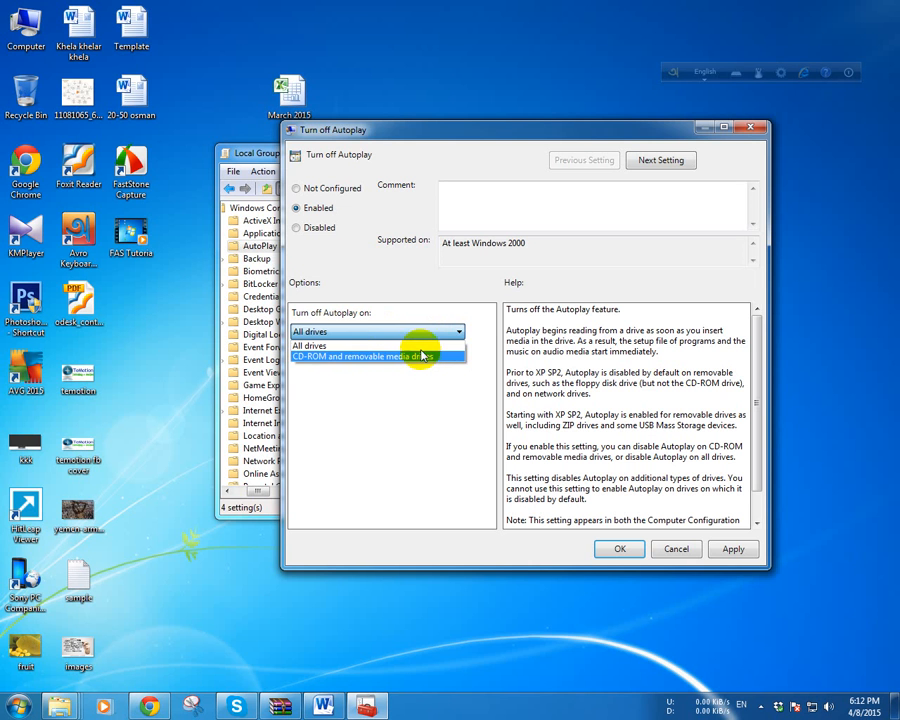
left_click(424, 390)
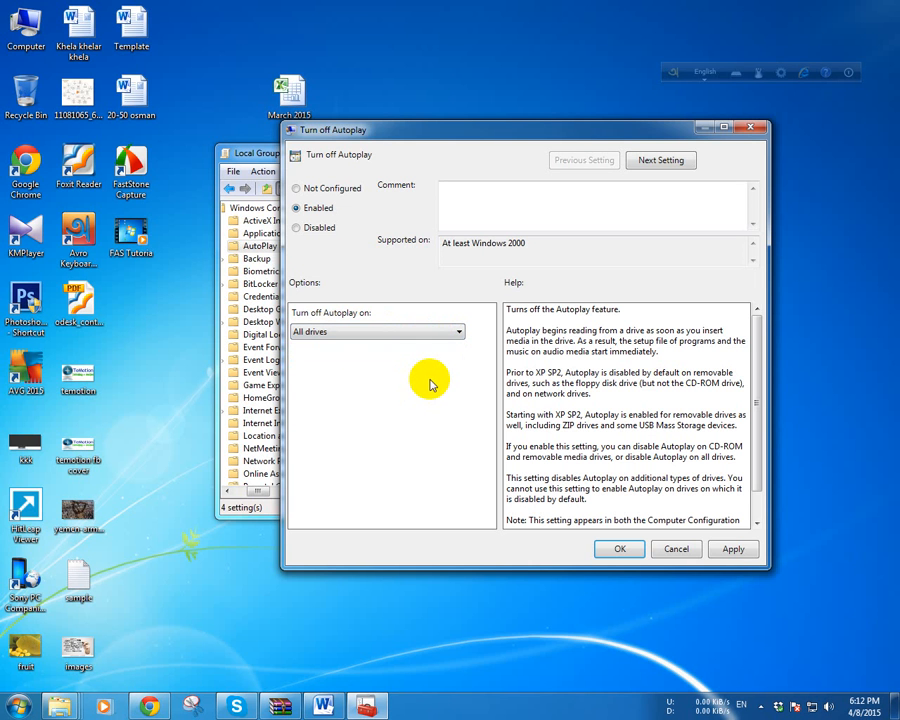
left_click(729, 550)
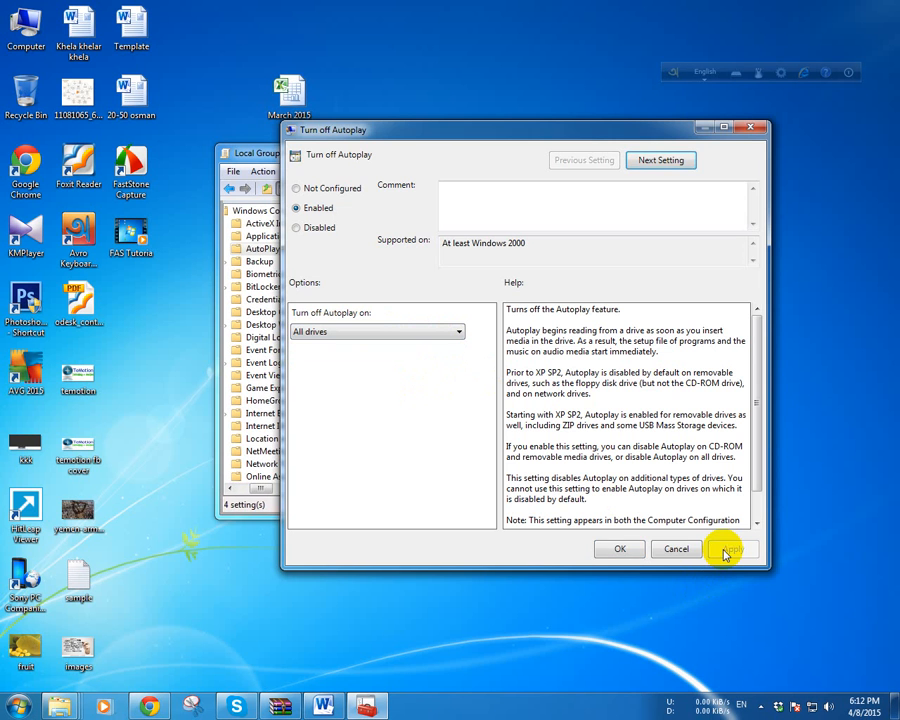
left_click(620, 550)
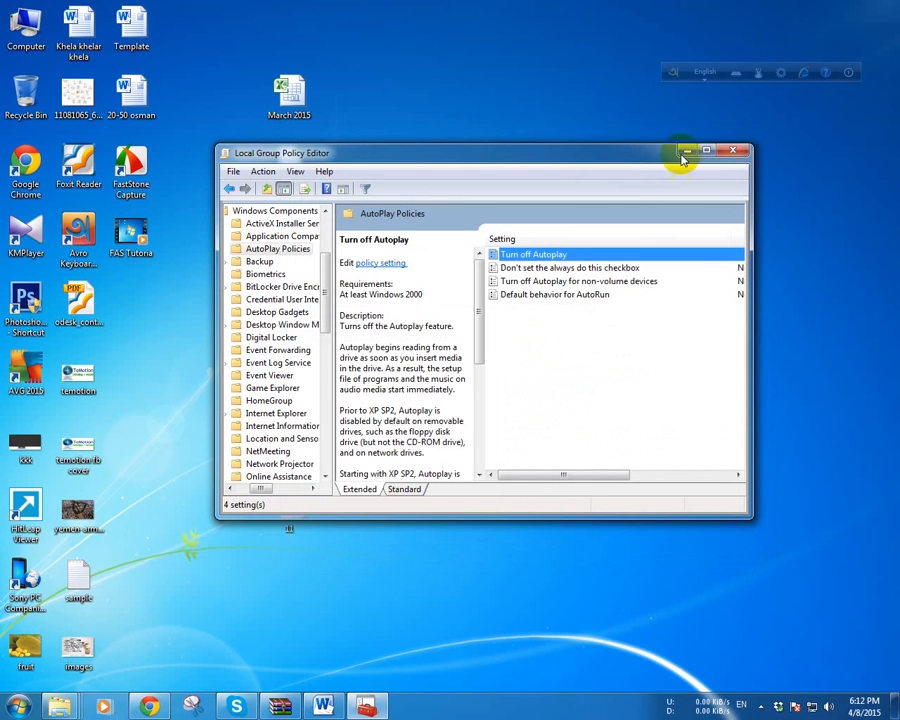
left_click(738, 152)
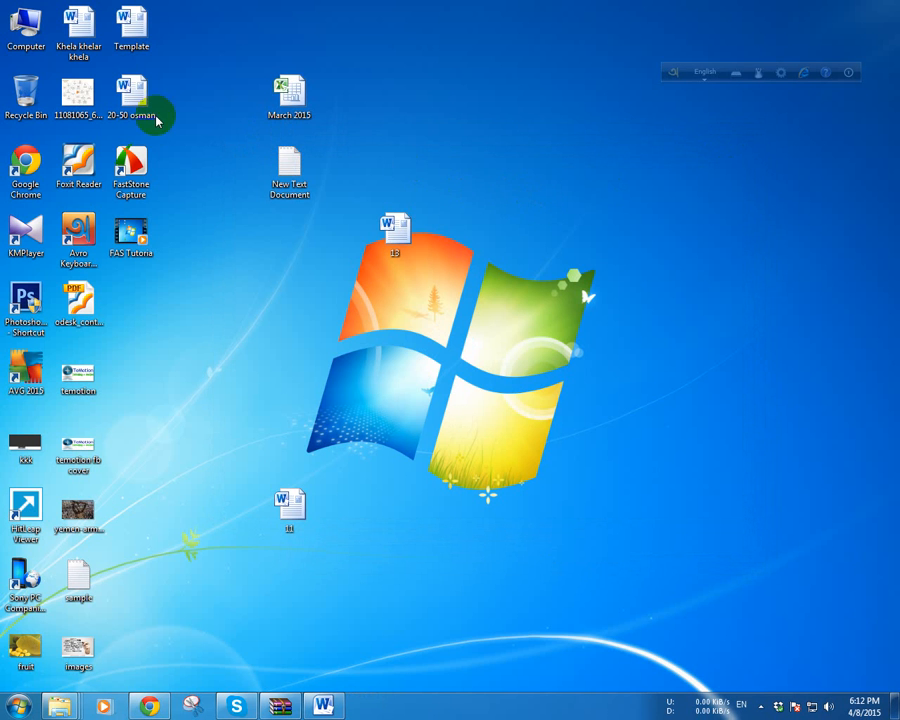
Check the drives listed in the Computer window, before and after connecting a removable disk.
double_click(38, 18)
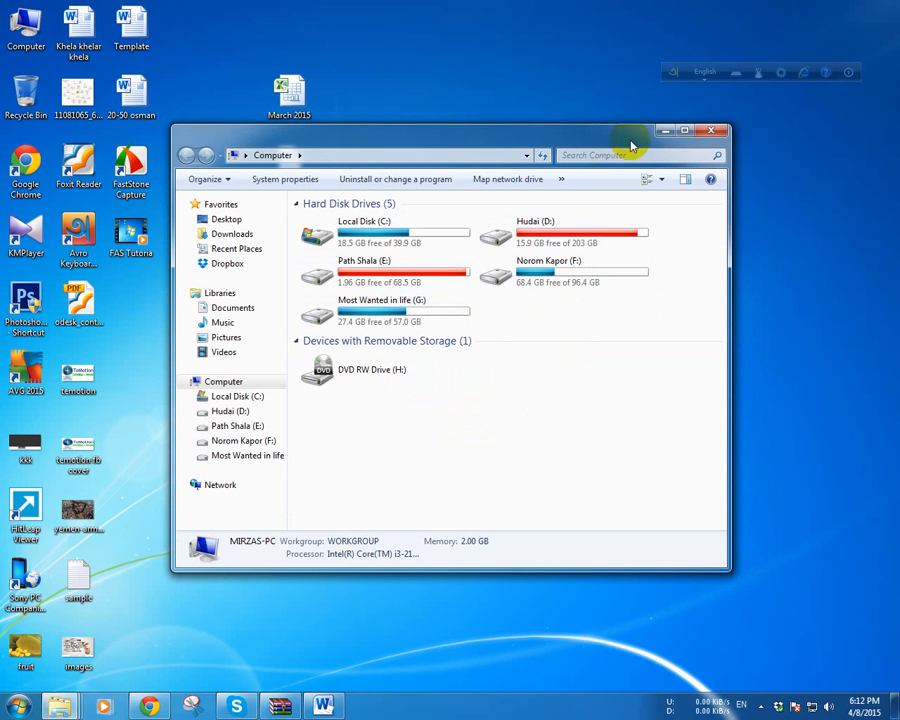
left_click(710, 130)
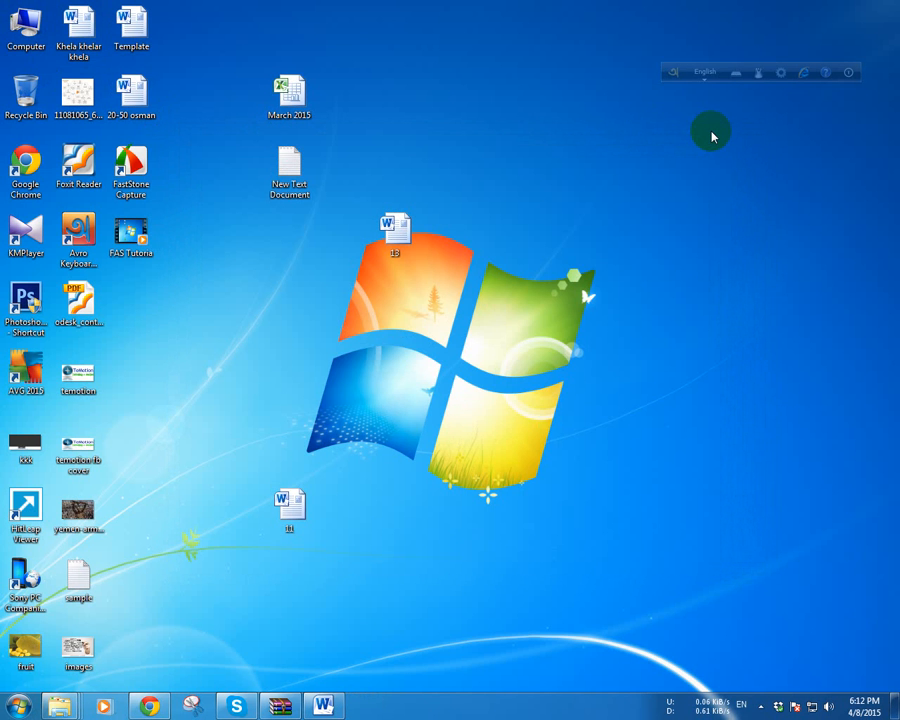
double_click(28, 28)
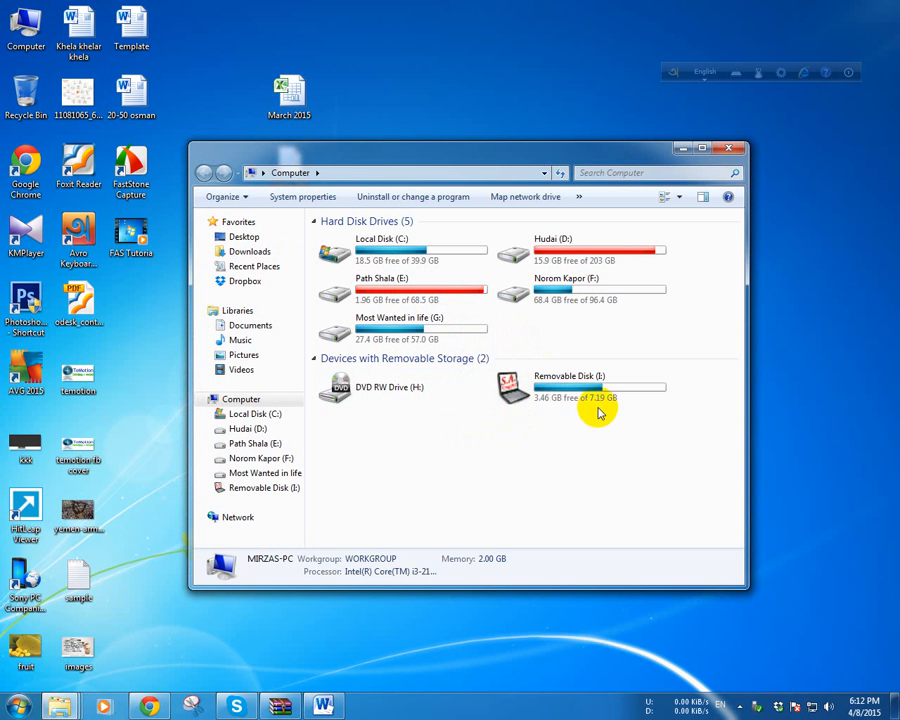
left_click_drag(505, 158, 497, 262)
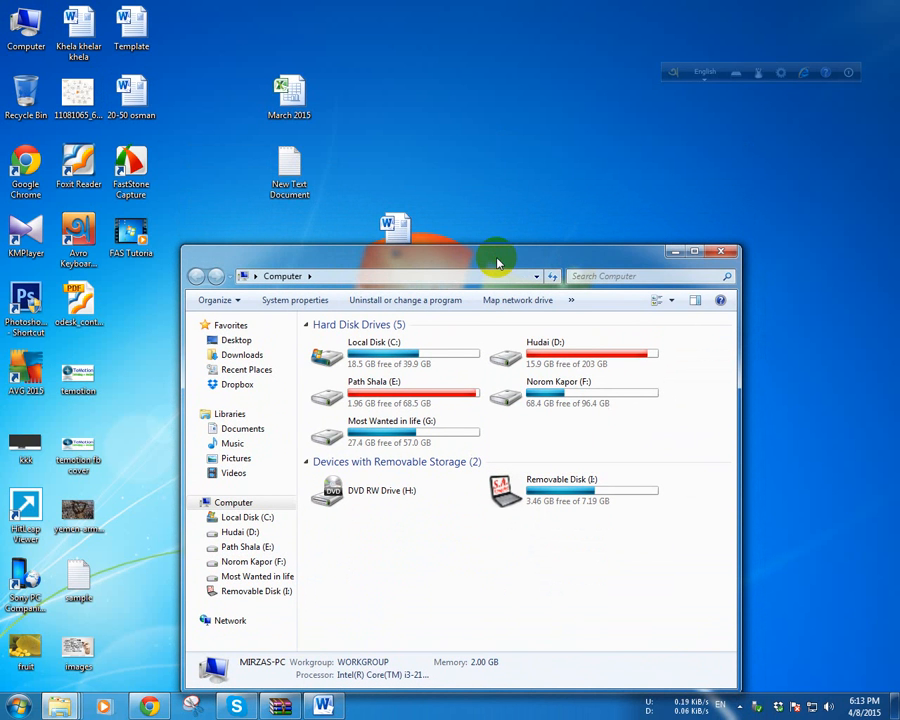
left_click(716, 252)
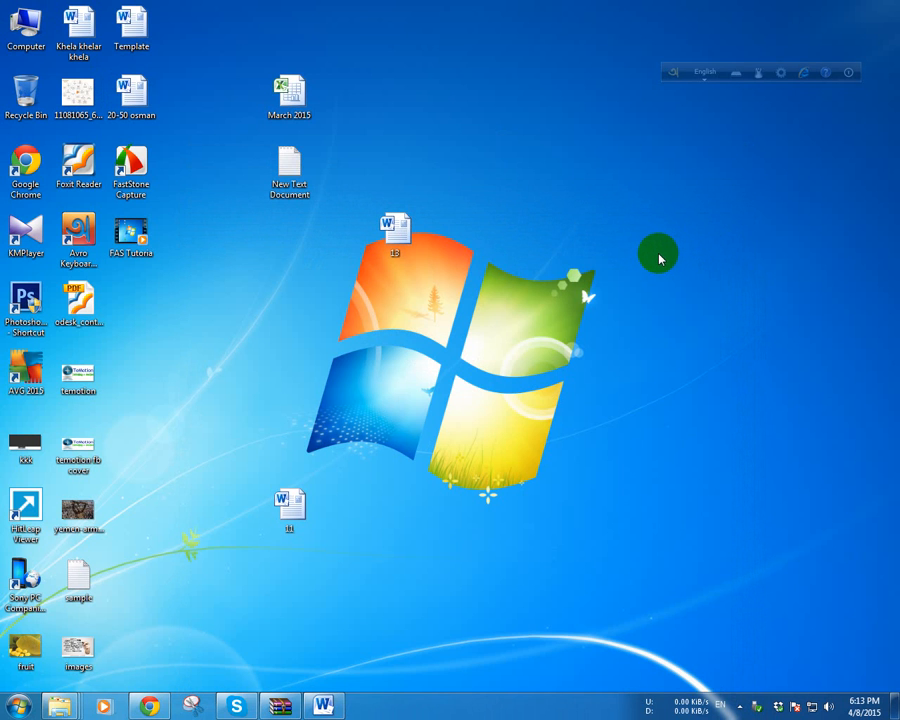